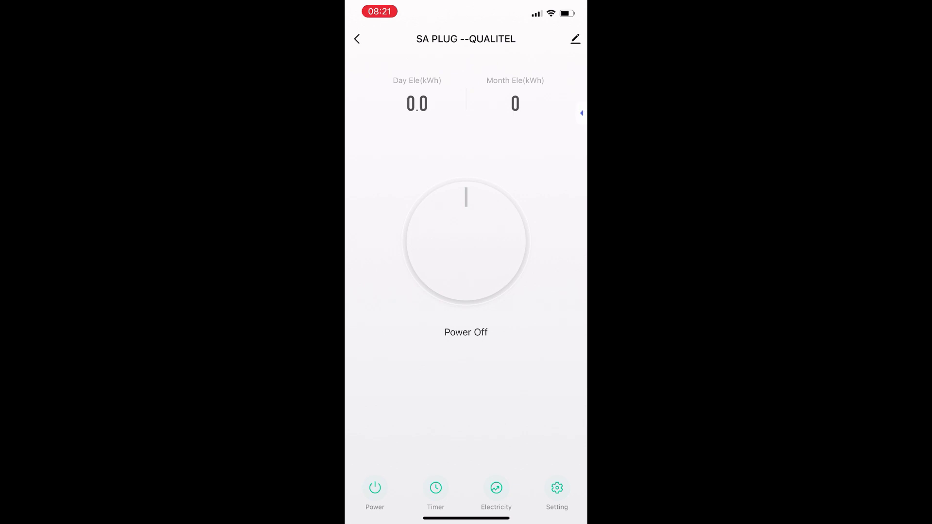
# Bring up the removal options for the SA PLUG --QUALITEL plug from its settings.
pyautogui.click(576, 39)
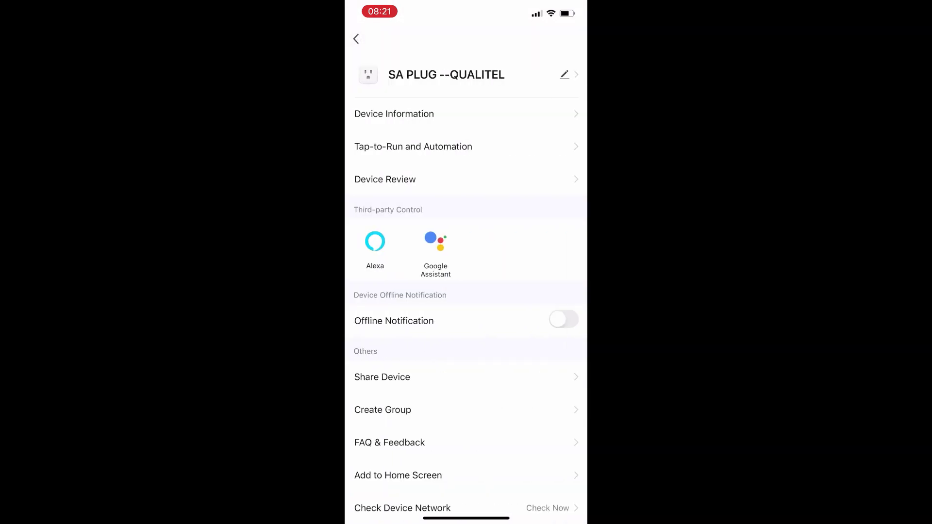
pyautogui.scroll(-3, 466, 292)
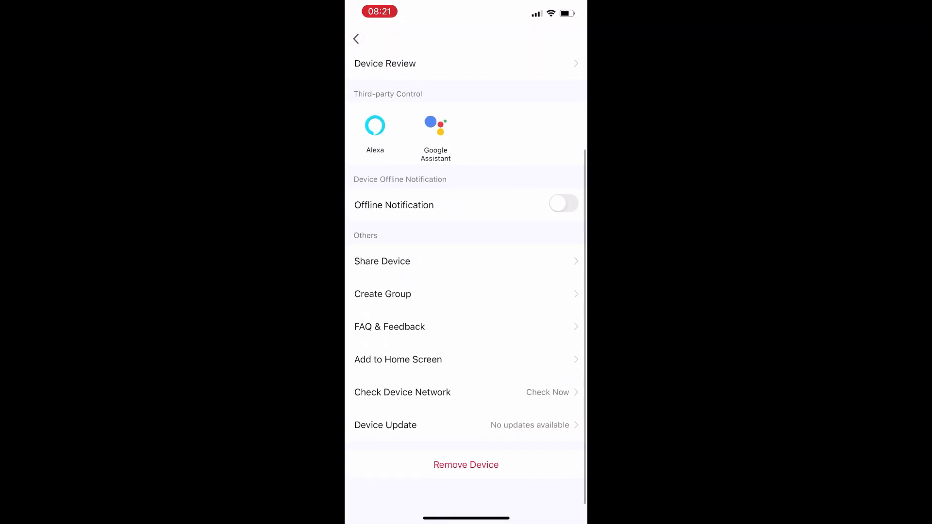
# Disconnect the plug with its data wiped, leaving the home screen with no devices.
pyautogui.click(464, 458)
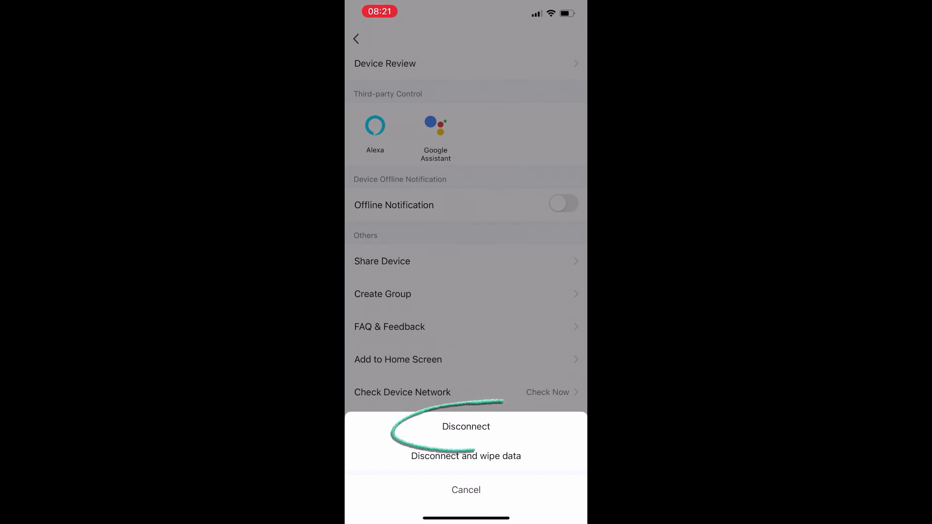
pyautogui.click(466, 456)
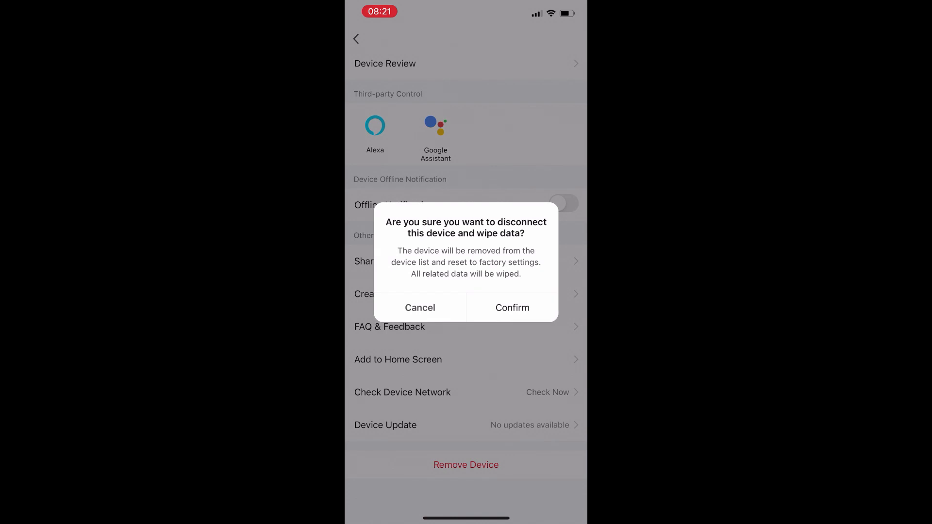
pyautogui.click(511, 307)
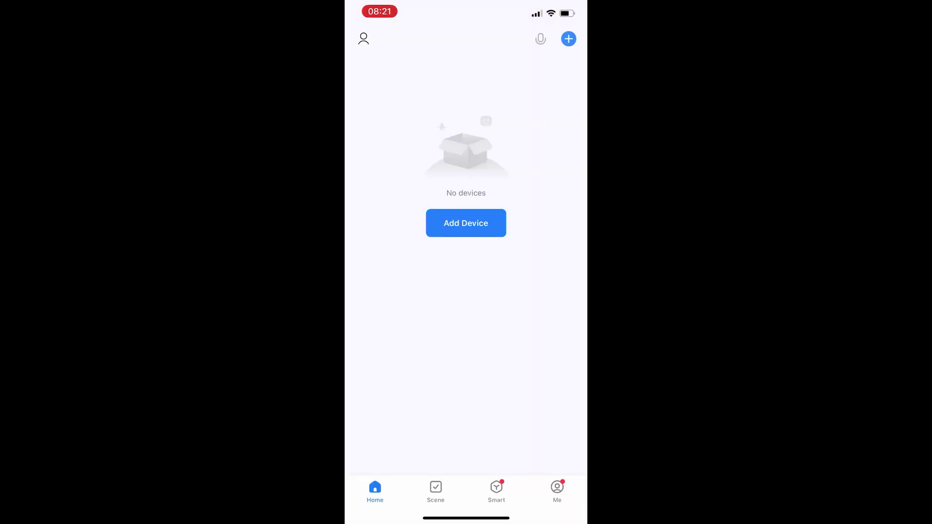